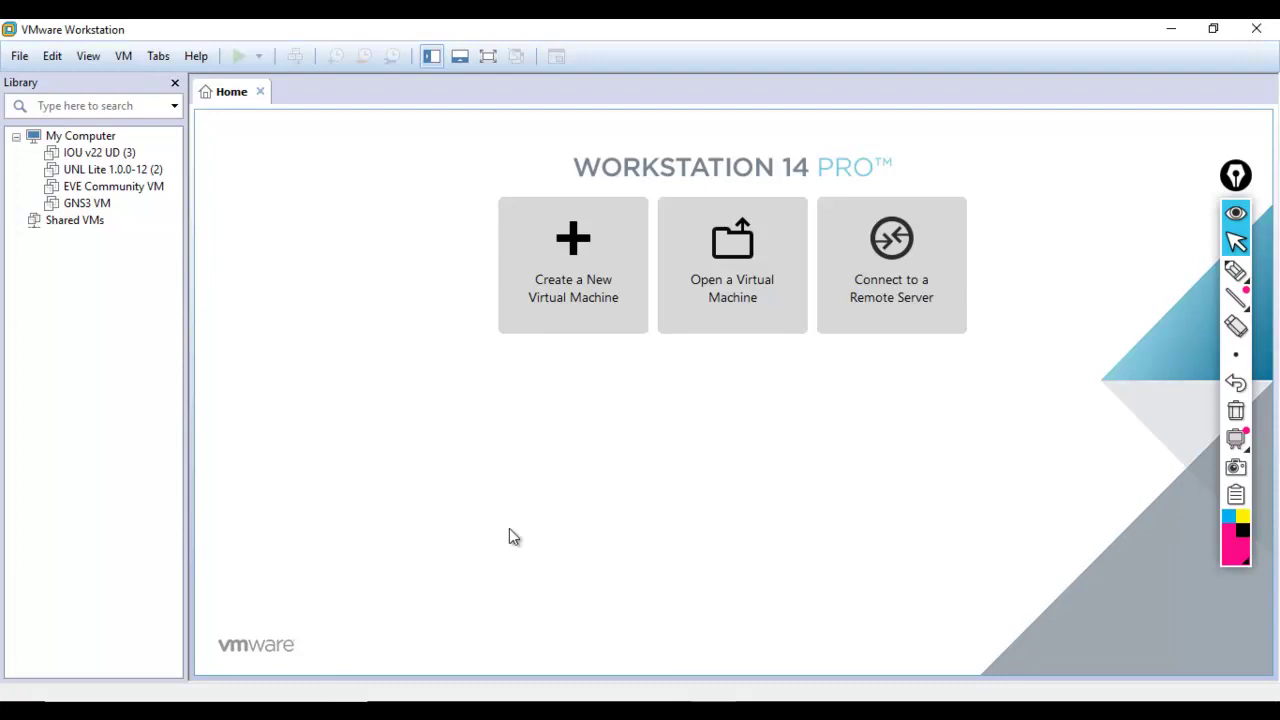
# - Mark the UNL Lite and EVE Community VM entries with pen annotations, then erase them
pyautogui.click(1236, 270)
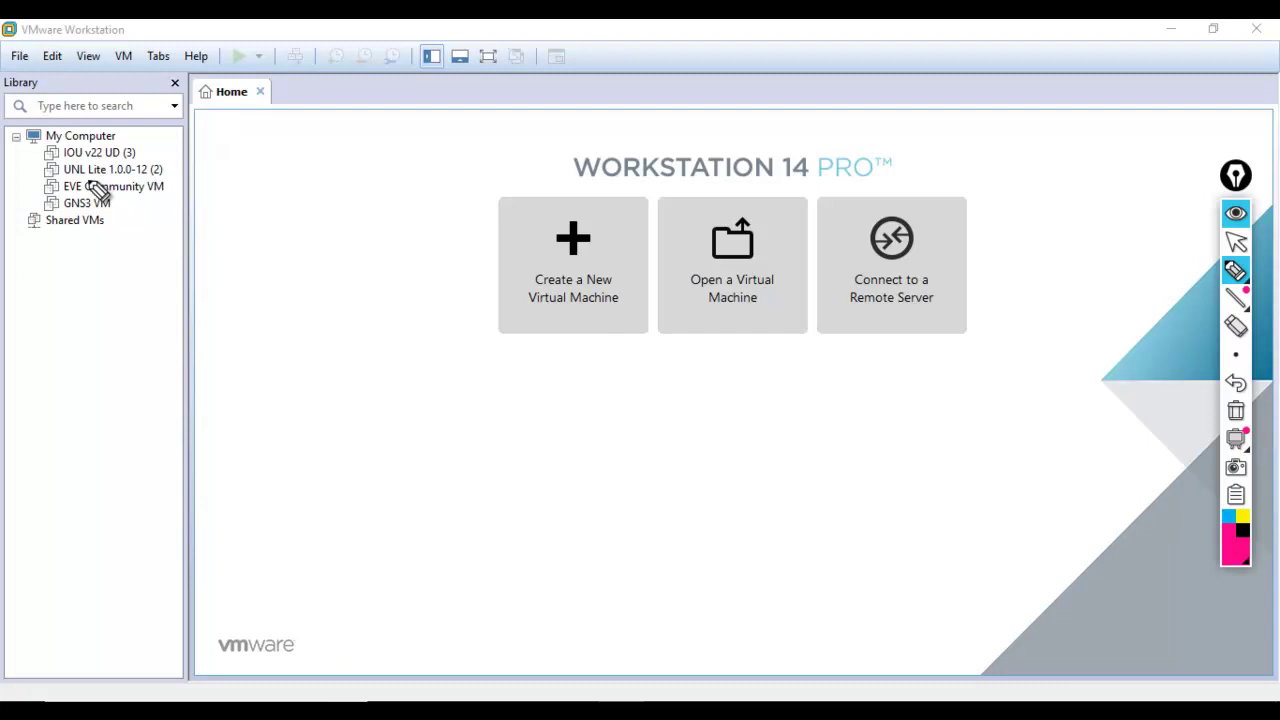
pyautogui.moveTo(31, 170)
pyautogui.mouseDown()
pyautogui.moveTo(58, 170)
pyautogui.moveTo(52, 203)
pyautogui.mouseUp()
pyautogui.moveTo(88, 162)
pyautogui.mouseDown()
pyautogui.moveTo(63, 169)
pyautogui.moveTo(69, 180)
pyautogui.mouseUp()
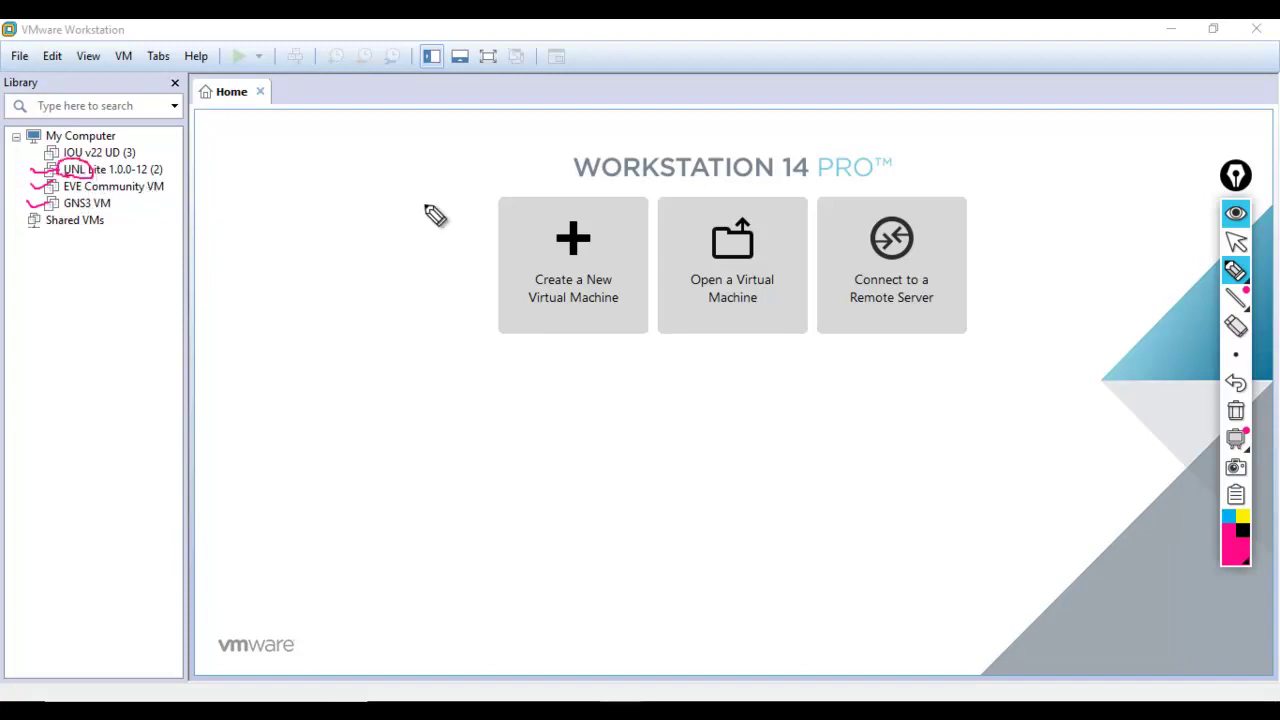
pyautogui.click(1236, 410)
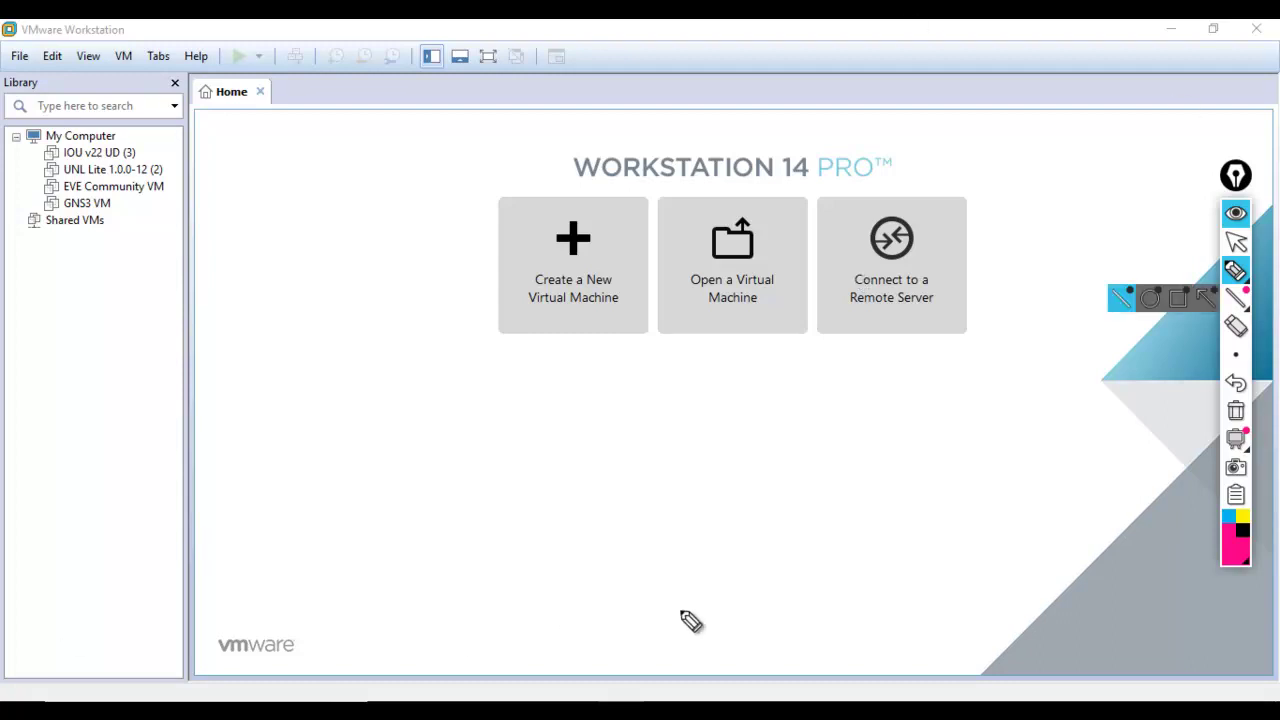
pyautogui.click(1237, 242)
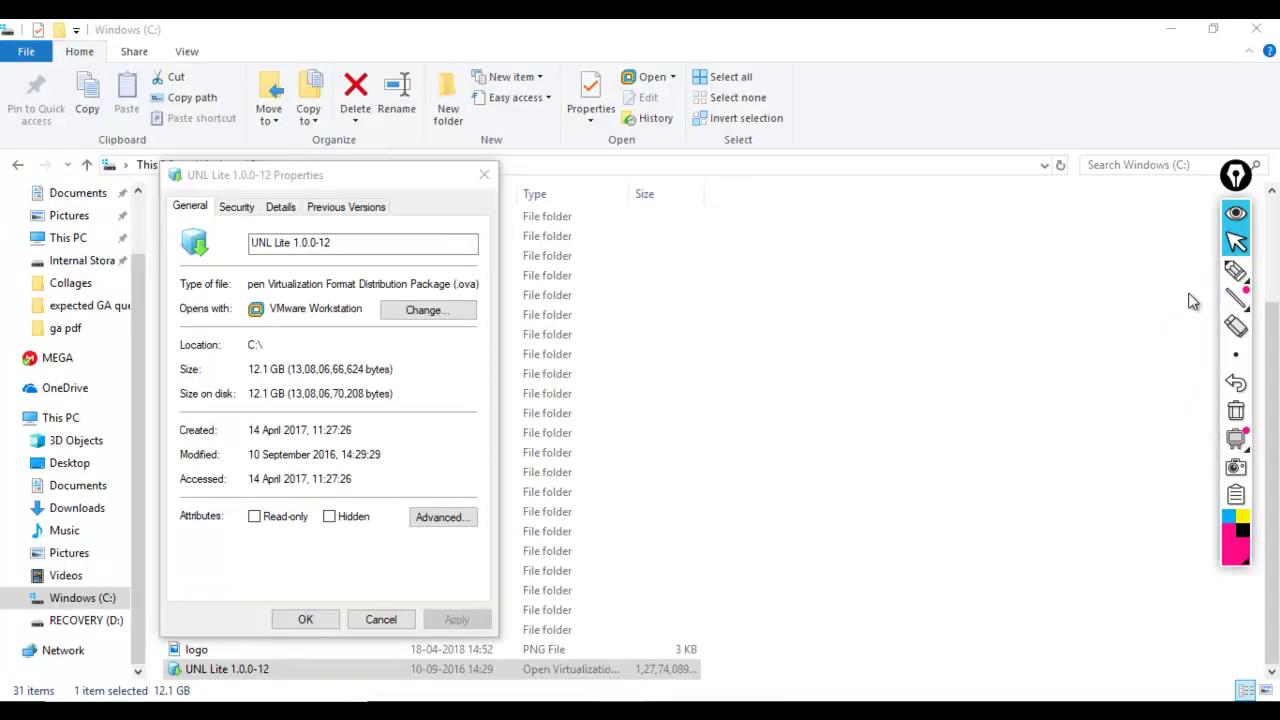
# - Mark the UNL Lite 1.0.0-12 file row and its .ova extension, clear the marks, and minimize Explorer
pyautogui.click(1235, 272)
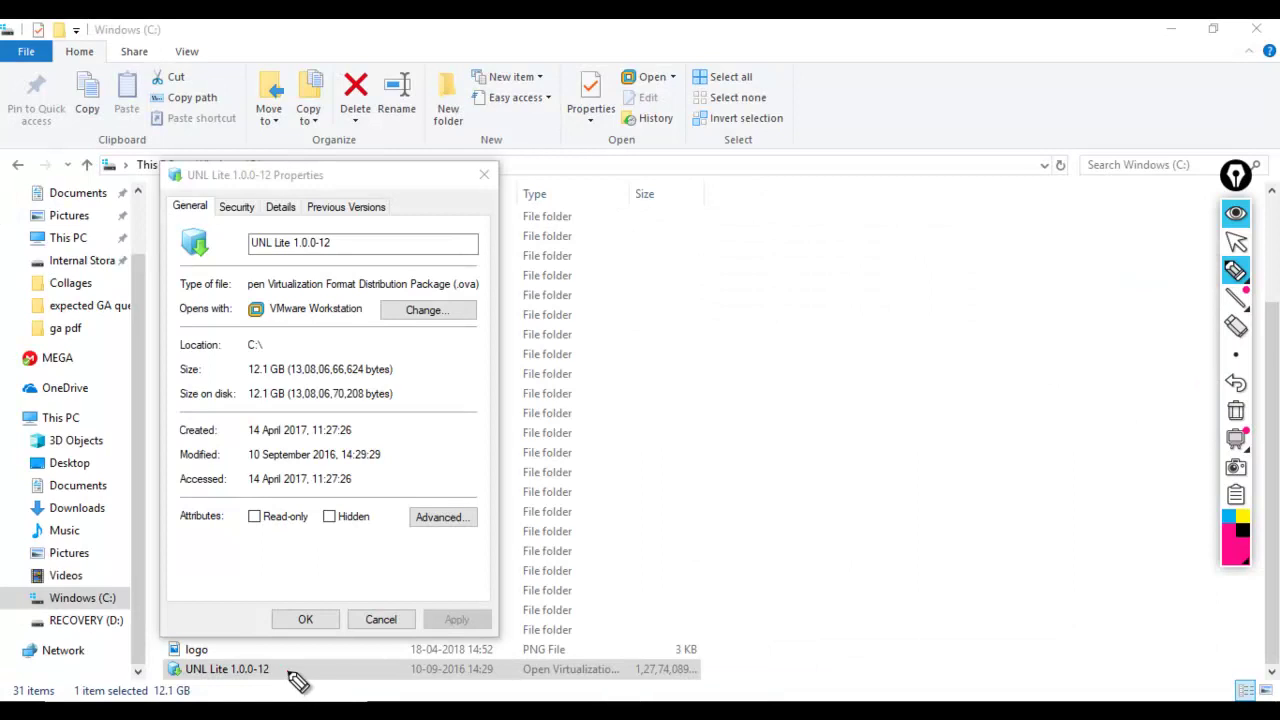
pyautogui.moveTo(289, 675); pyautogui.dragTo(398, 644)
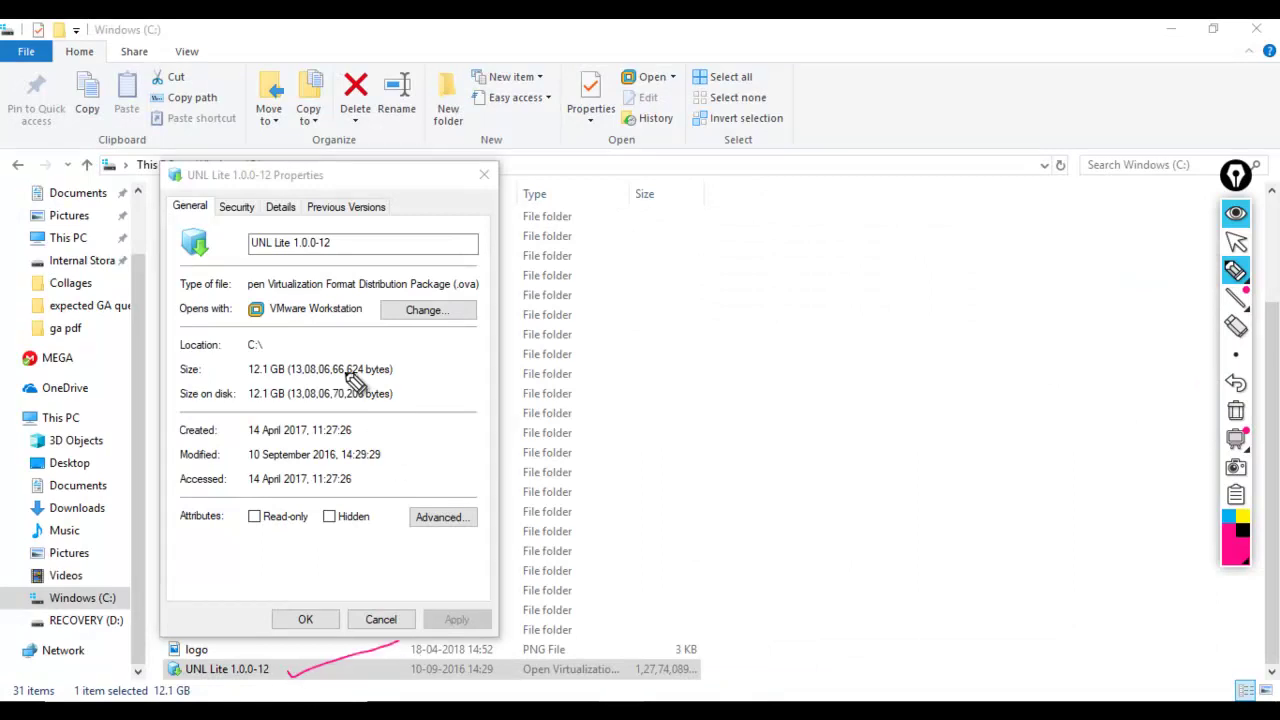
pyautogui.moveTo(450, 292)
pyautogui.mouseDown()
pyautogui.moveTo(491, 282)
pyautogui.moveTo(472, 265)
pyautogui.moveTo(441, 300)
pyautogui.mouseUp()
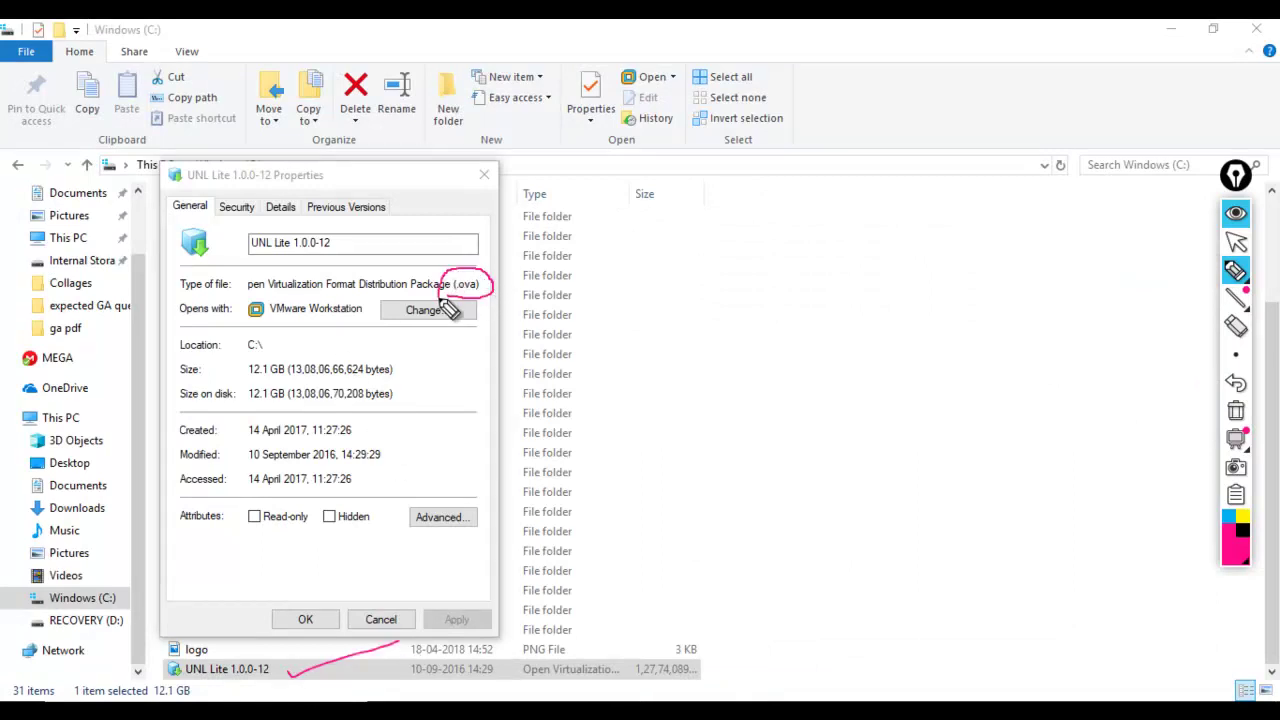
pyautogui.click(1238, 412)
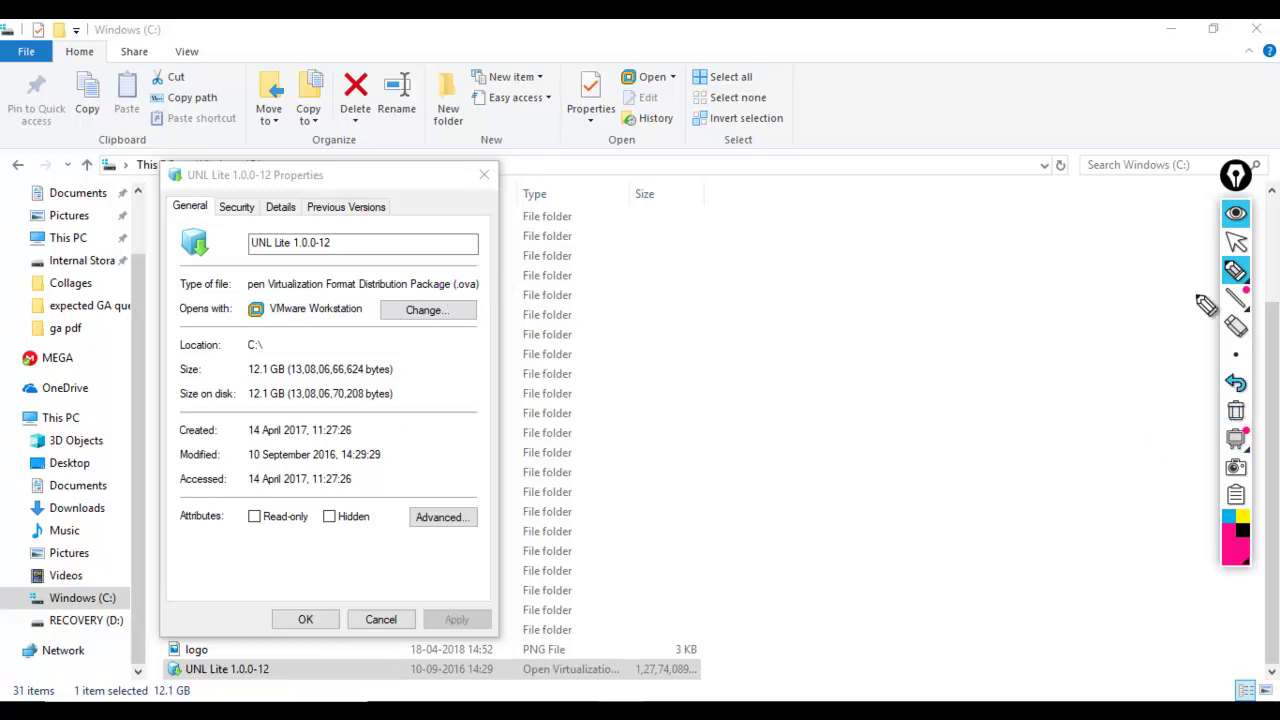
pyautogui.click(1236, 242)
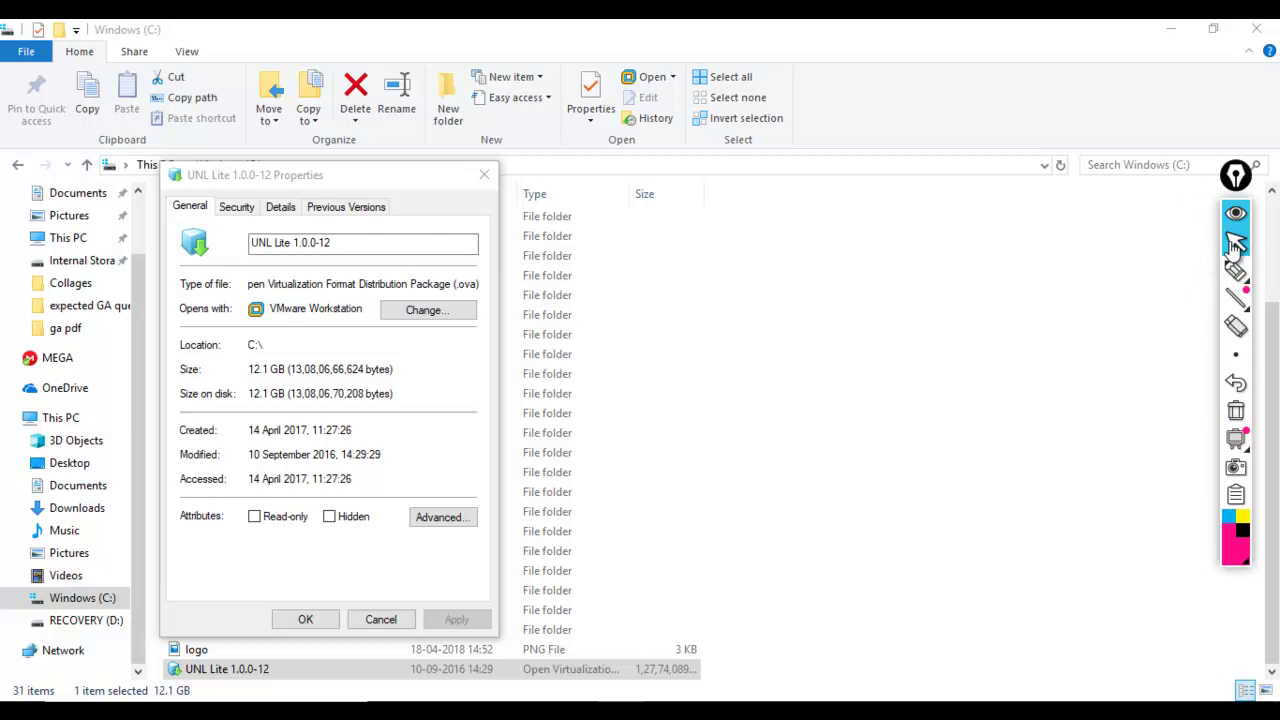
pyautogui.click(1176, 34)
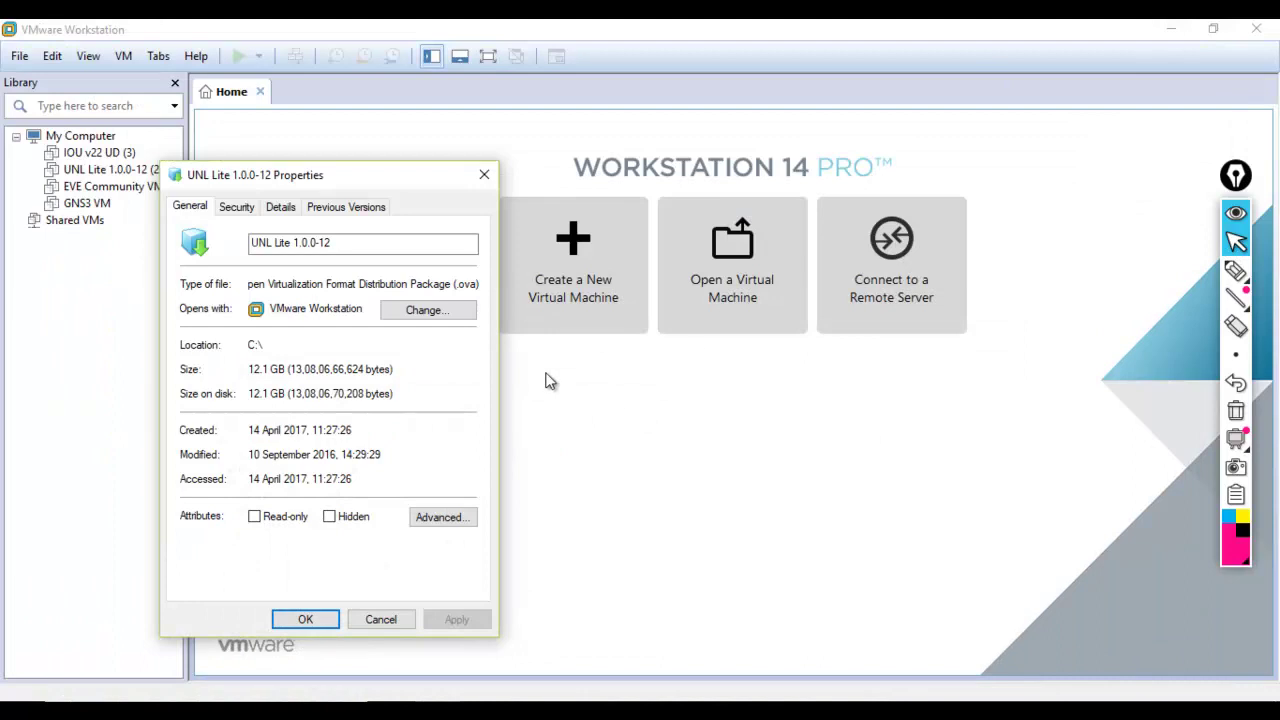
# - Close the Properties dialog and open the UNL Lite 1.0.0-12 (2) VM's summary tab from the Library
pyautogui.press('Escape')
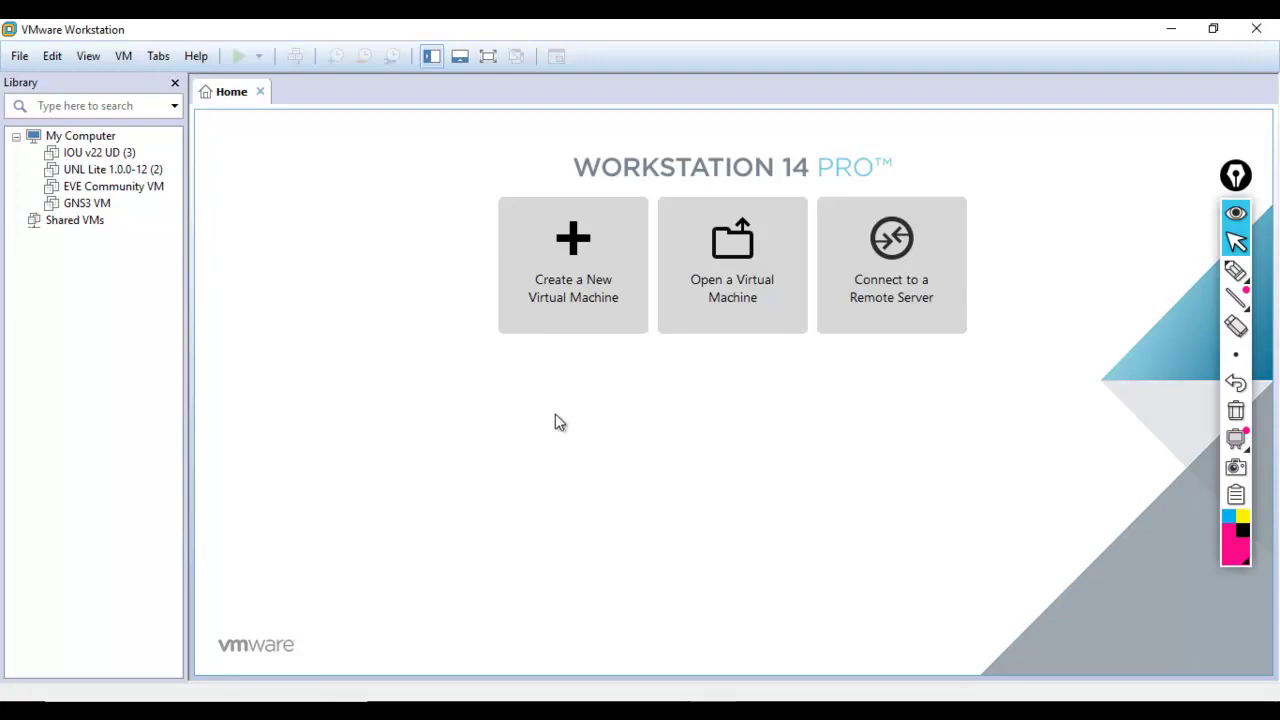
pyautogui.click(128, 178)
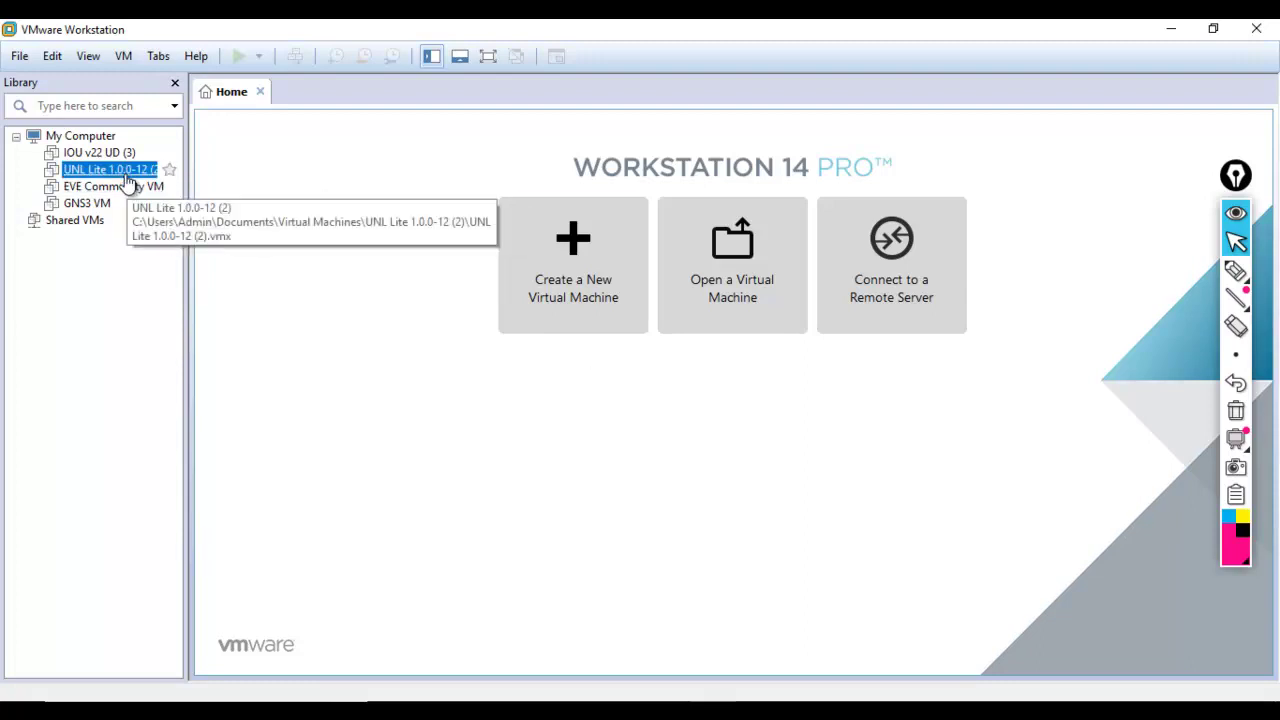
pyautogui.doubleClick(128, 180)
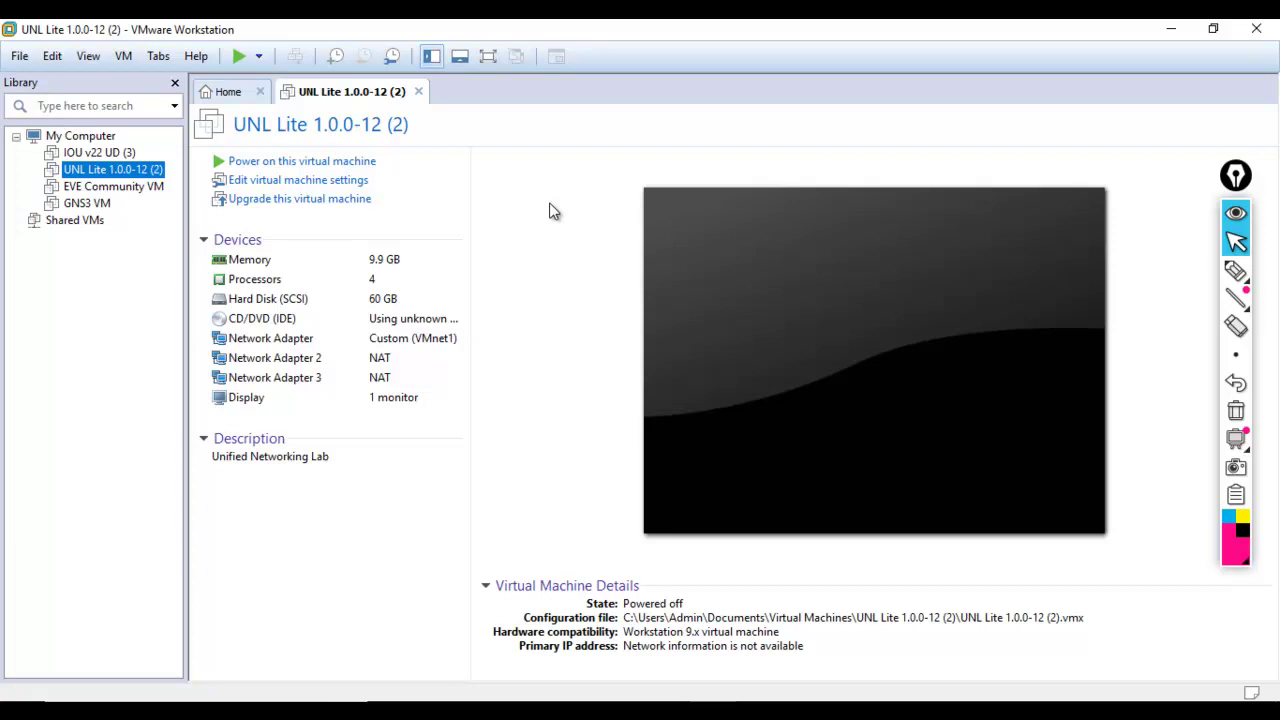
pyautogui.click(330, 185)
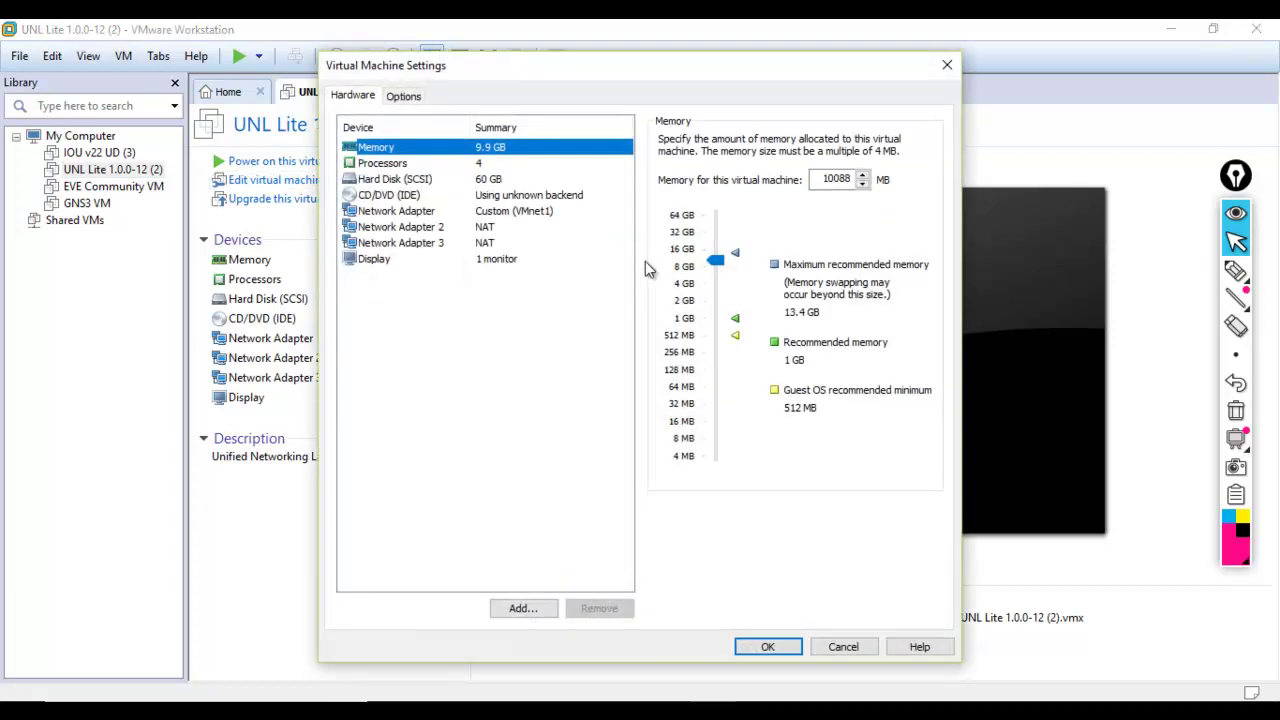
pyautogui.moveTo(592, 70); pyautogui.dragTo(744, 90)
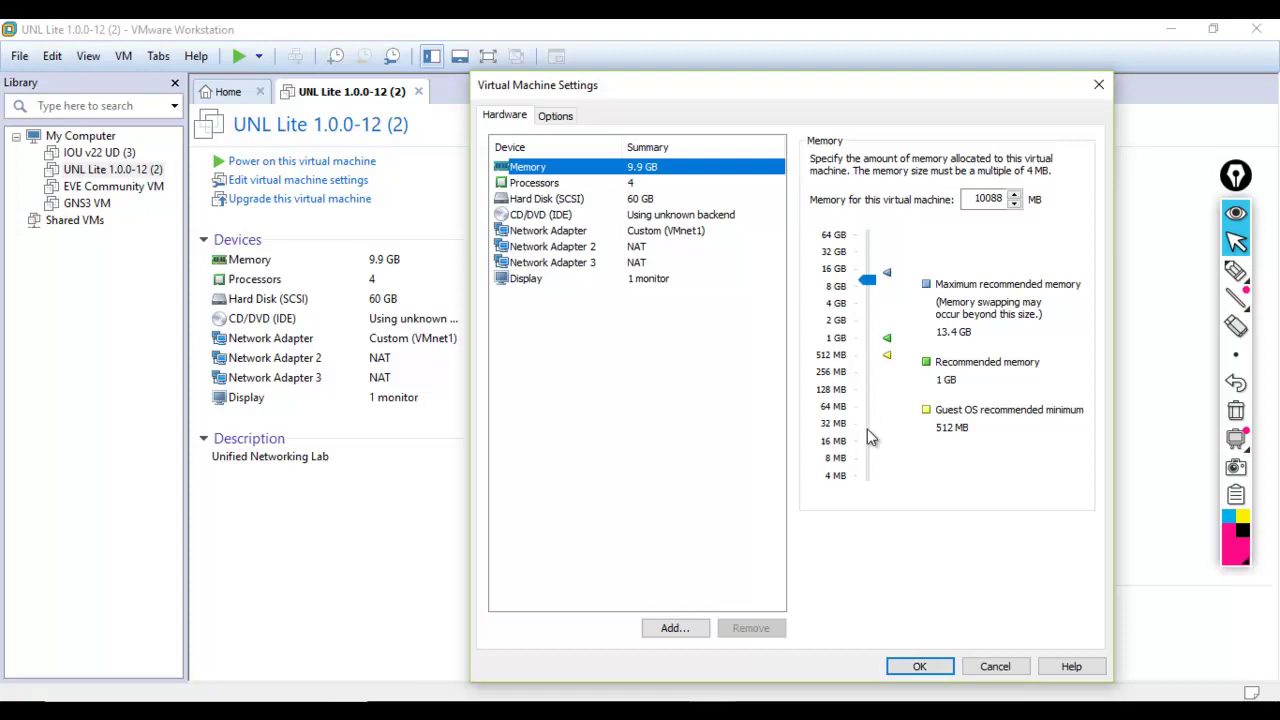
pyautogui.click(911, 667)
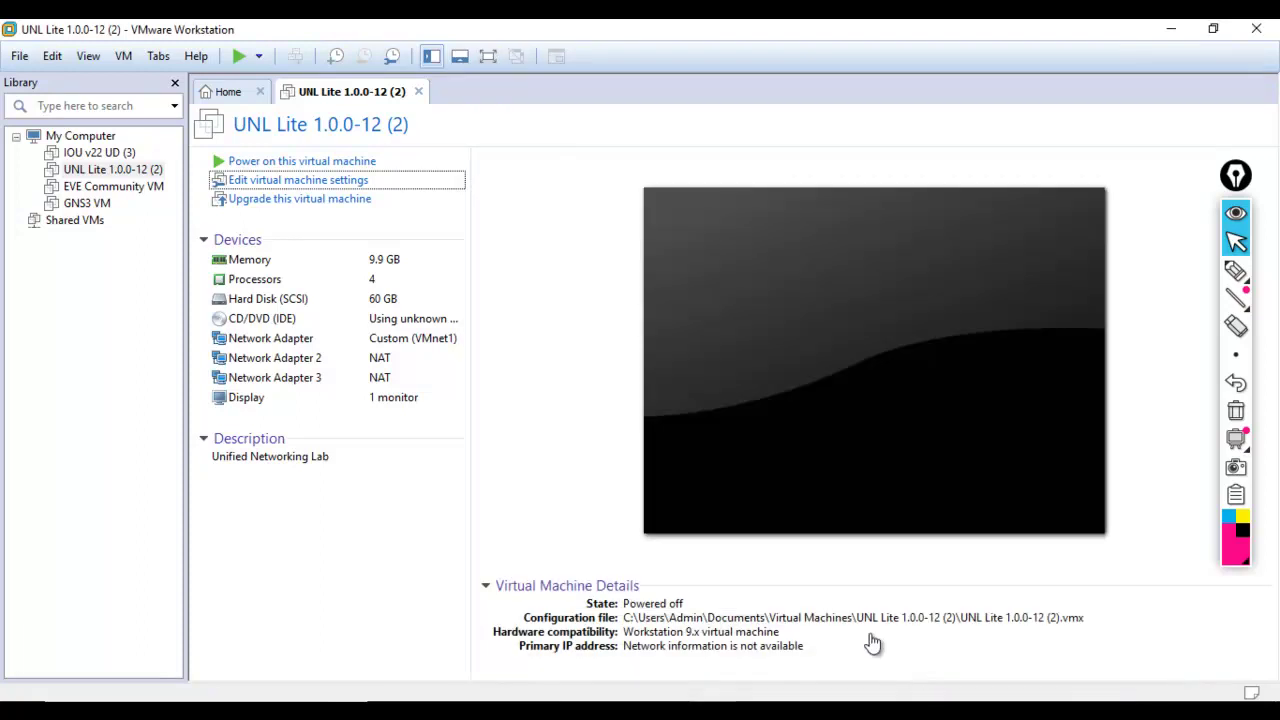
# - Power on UNL Lite 1.0.0-12 (2) and let it boot to the unl01 prompt at 192.168.102.129
pyautogui.click(328, 163)
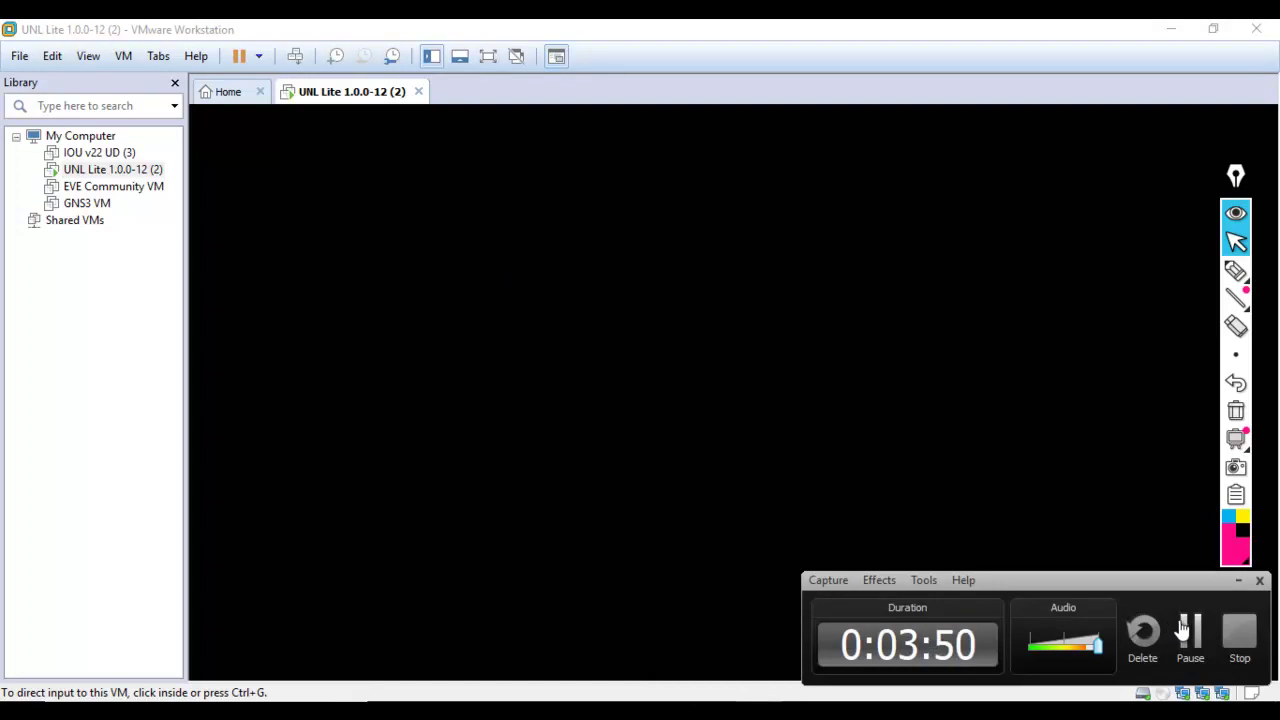
pyautogui.click(1000, 450)
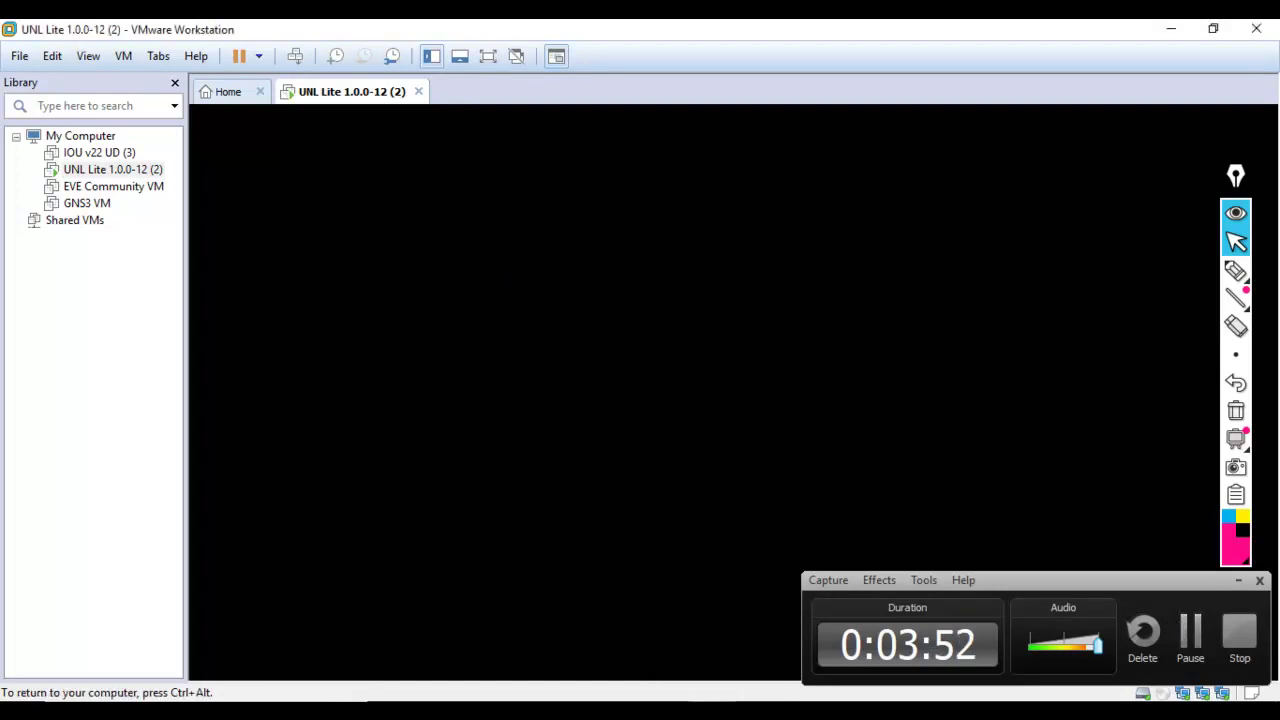
pyautogui.hotkey('ctrl', 'alt')
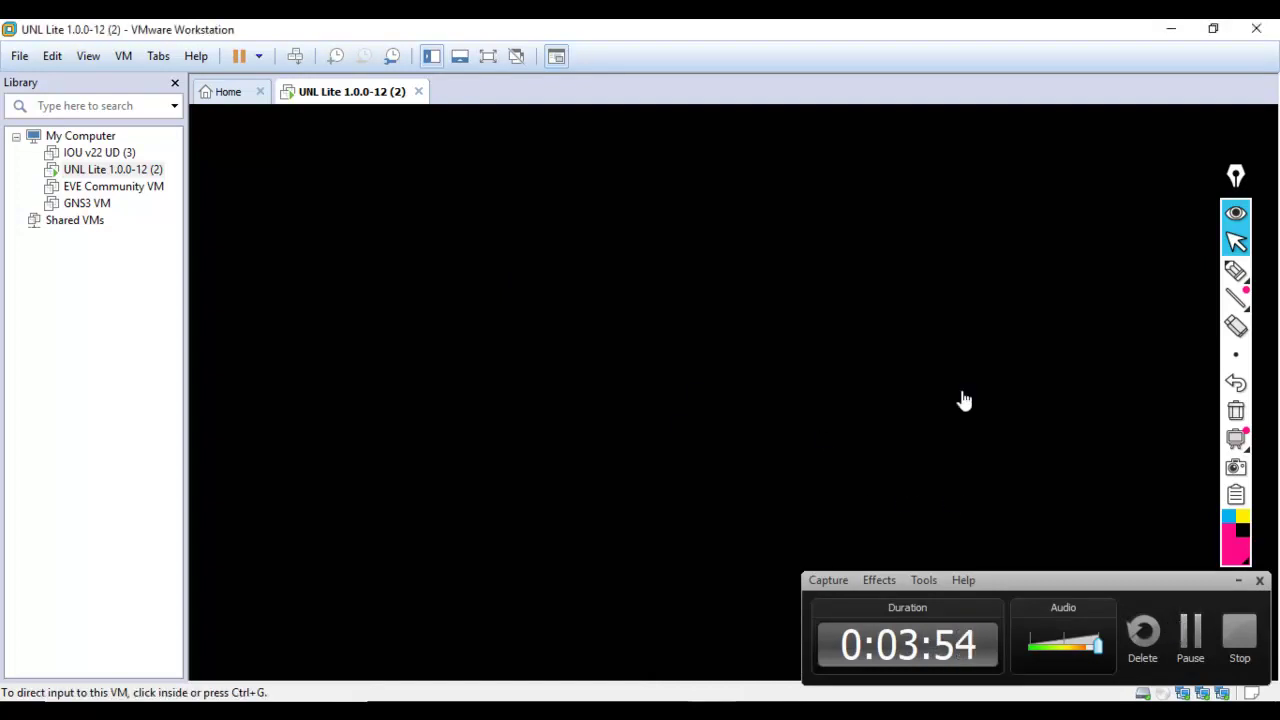
pyautogui.click(1196, 630)
pyautogui.click(1196, 630)
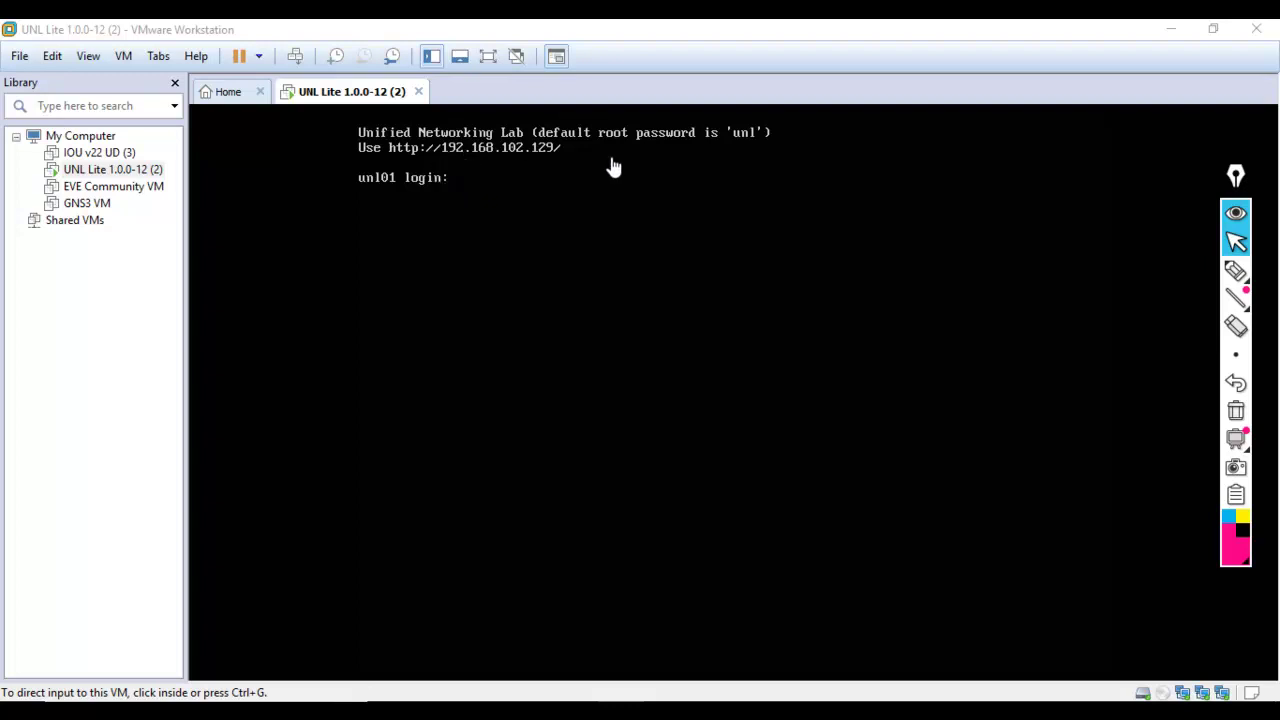
# - Launch Firefox, decline the default-browser offer, and enter 192.168.102.129 as the address
pyautogui.press('super')
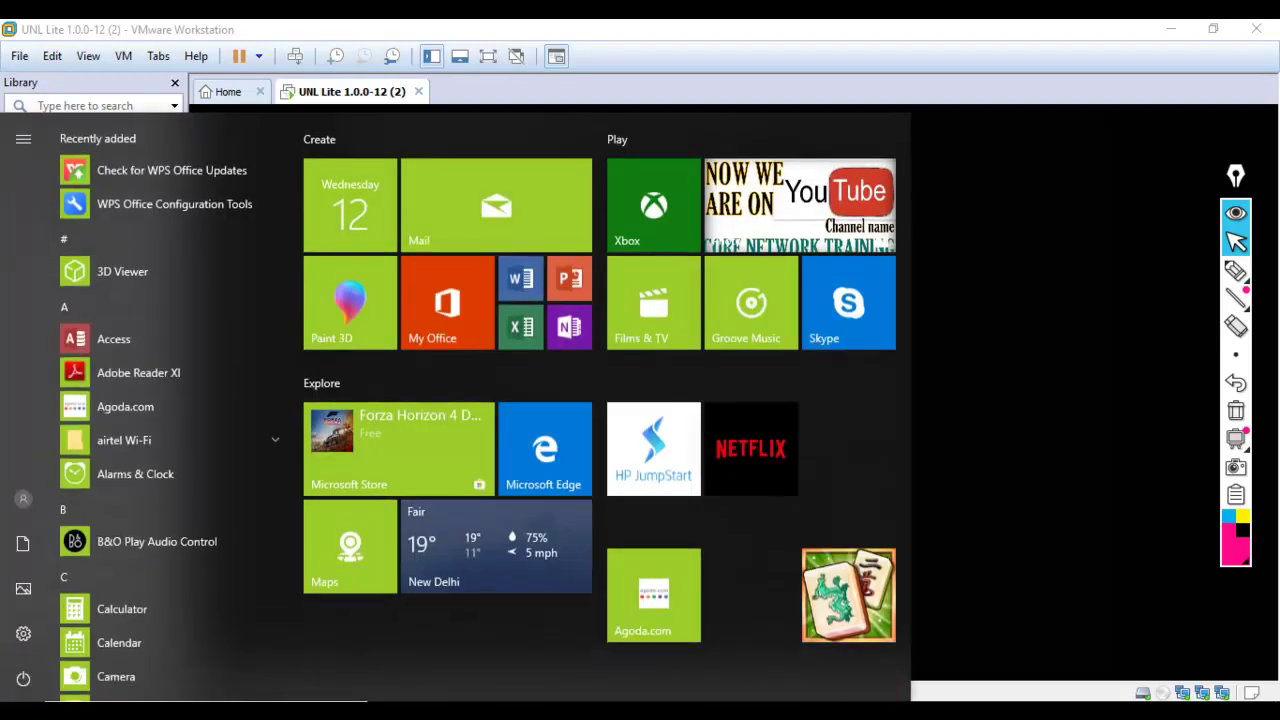
pyautogui.write('fir')
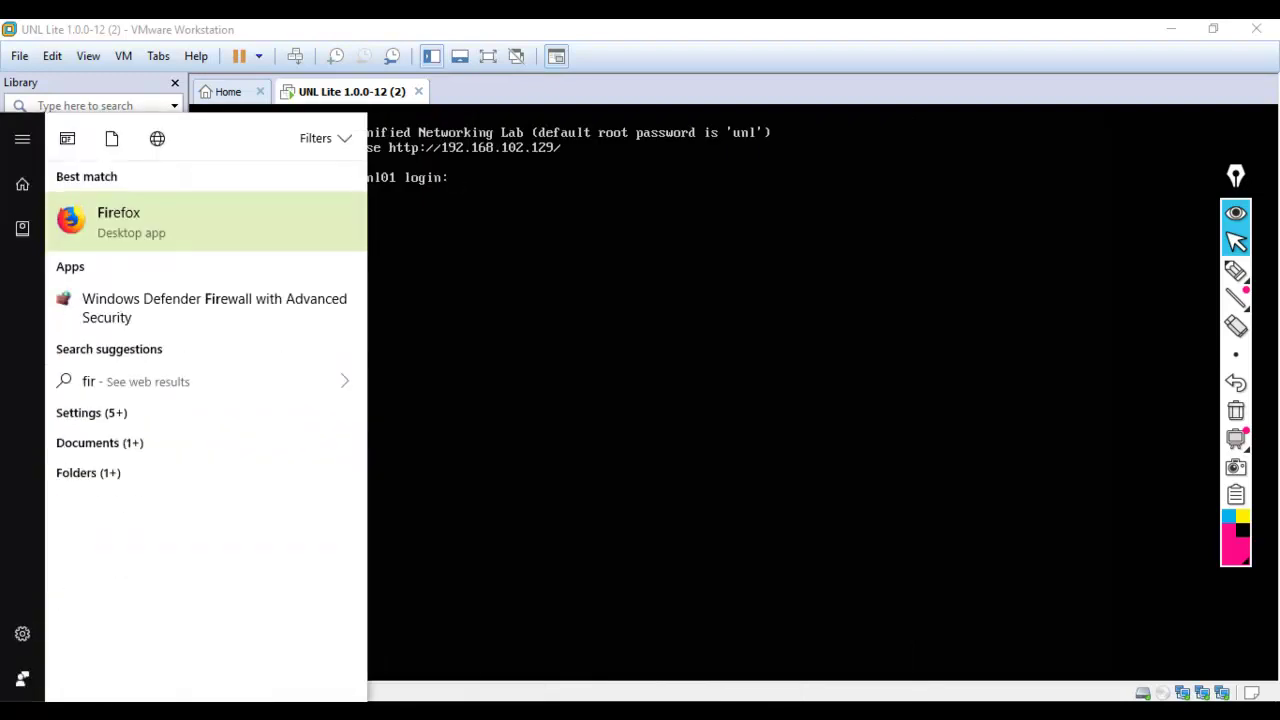
pyautogui.press('Return')
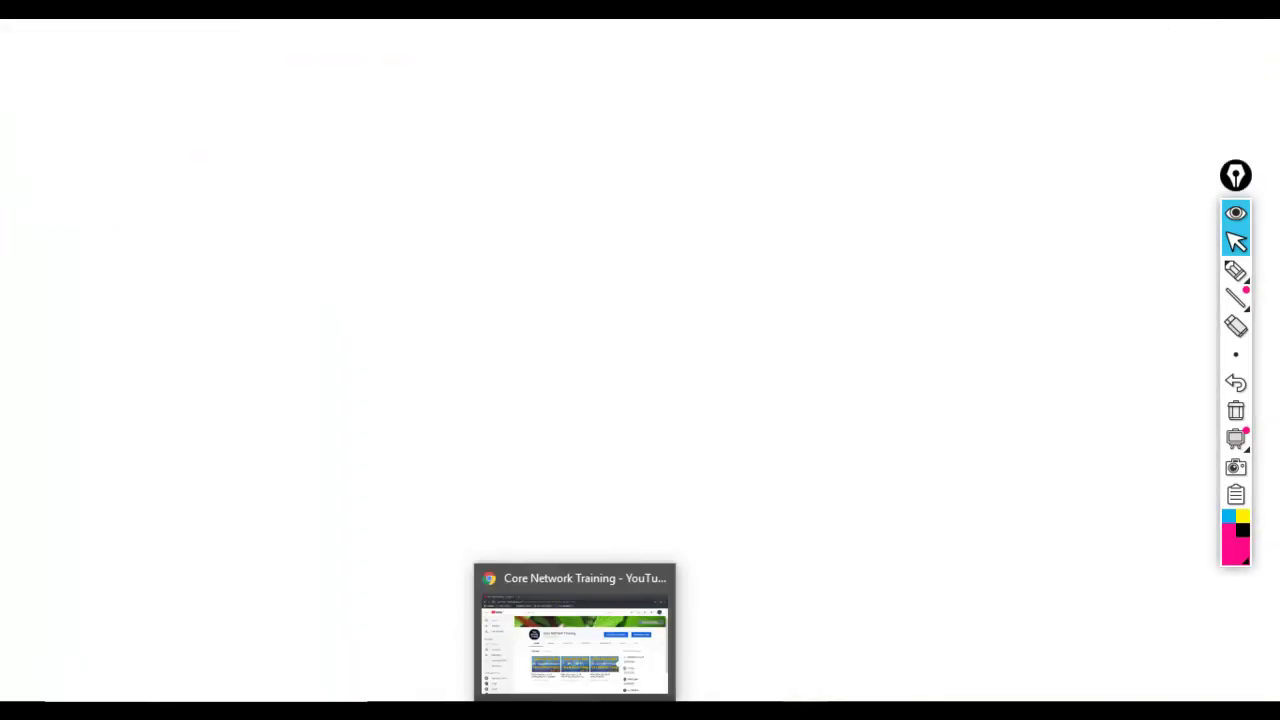
pyautogui.moveTo(740, 35); pyautogui.dragTo(725, 272)
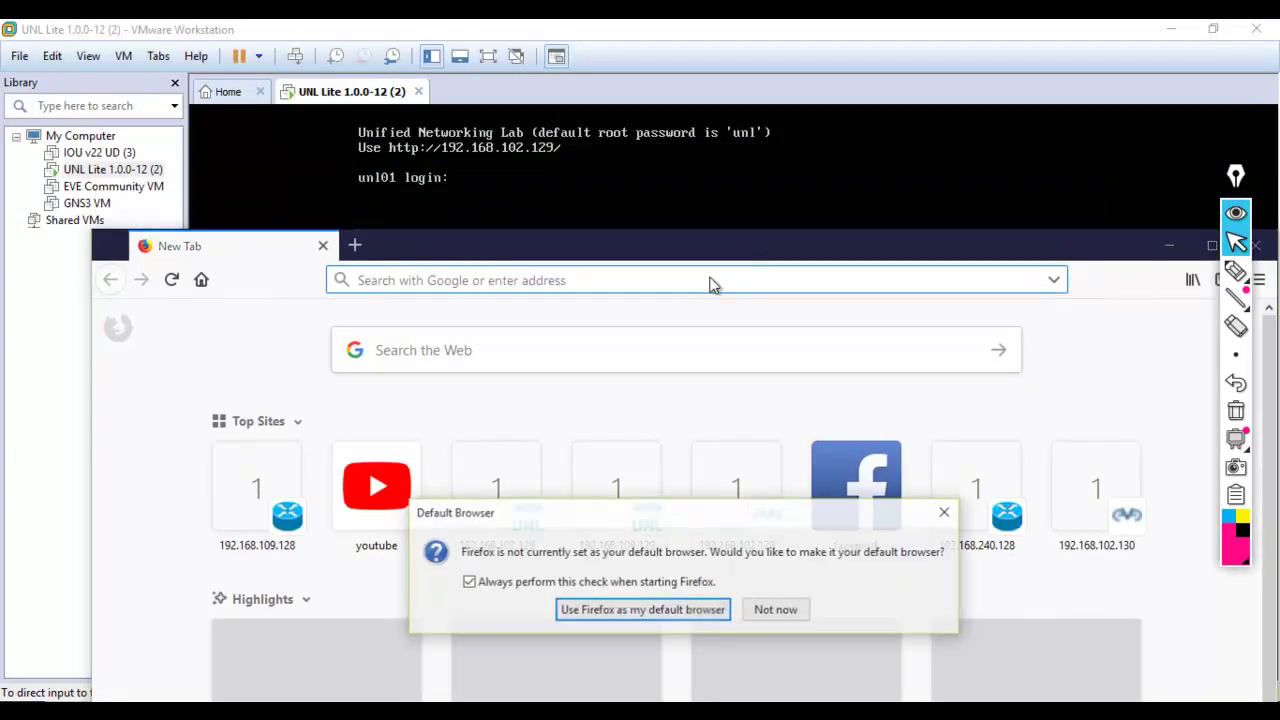
pyautogui.click(770, 612)
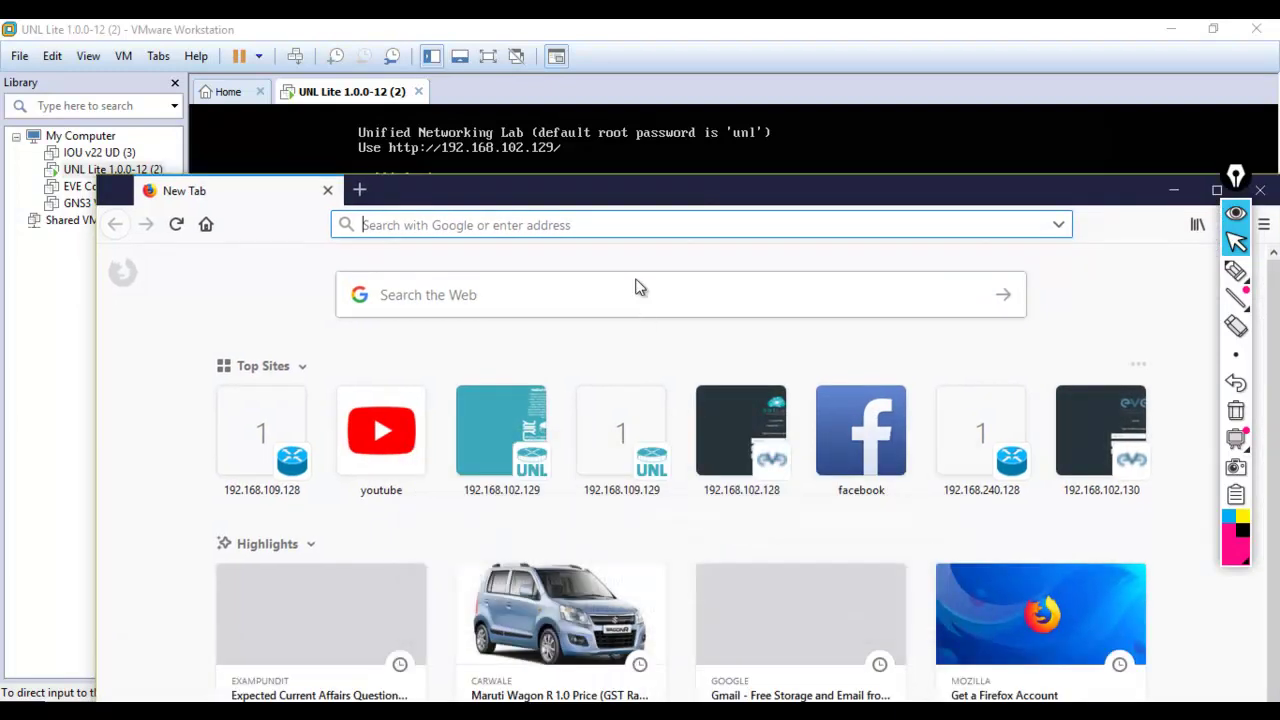
pyautogui.write('192.')
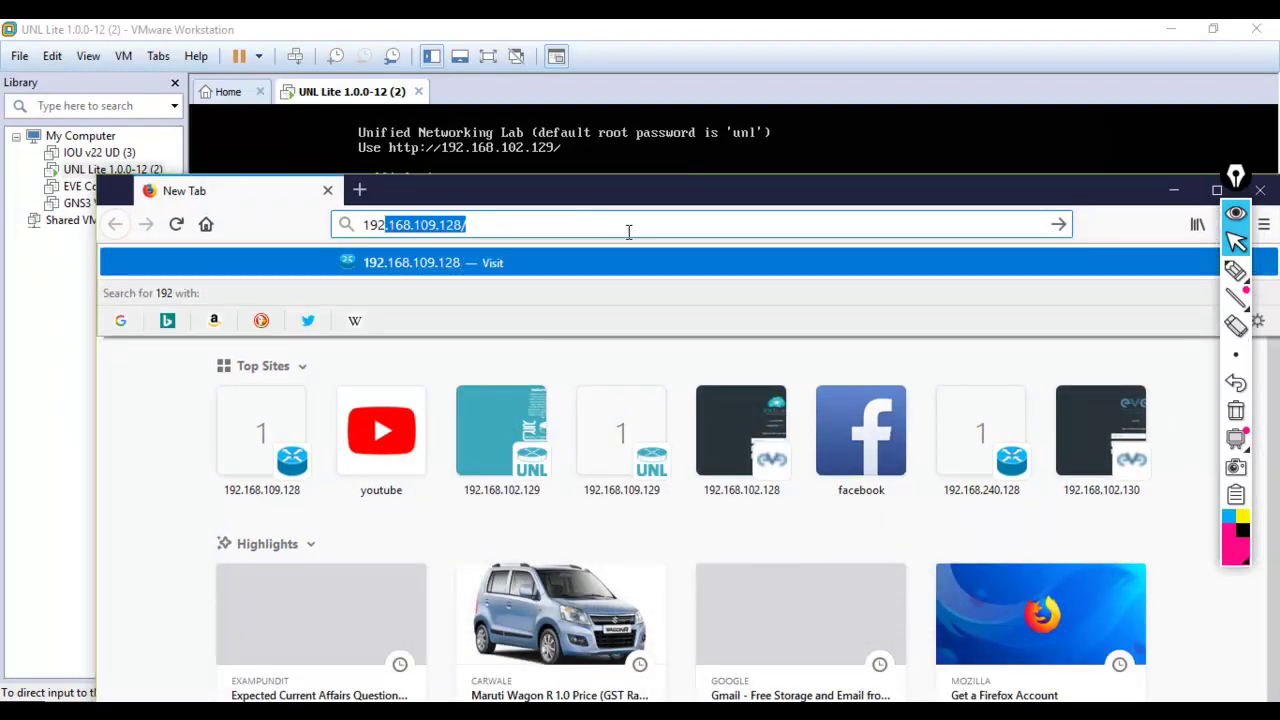
pyautogui.write('168.102.')
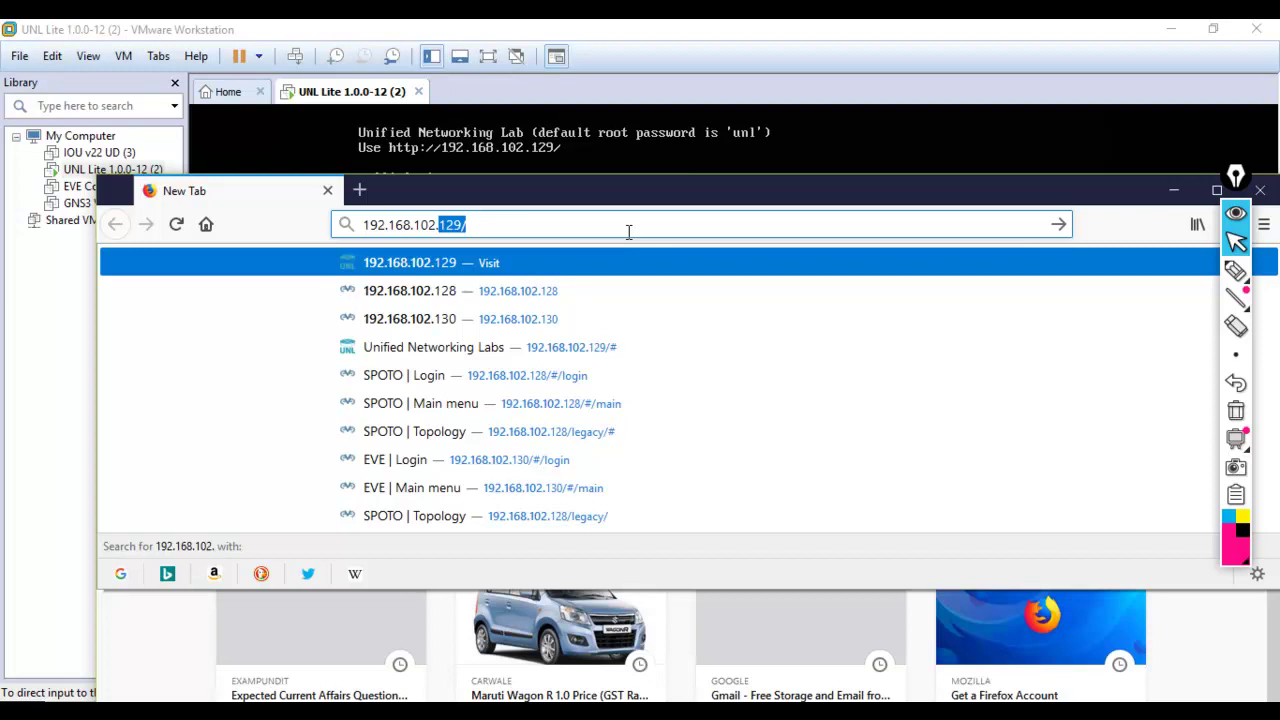
pyautogui.press('Return')
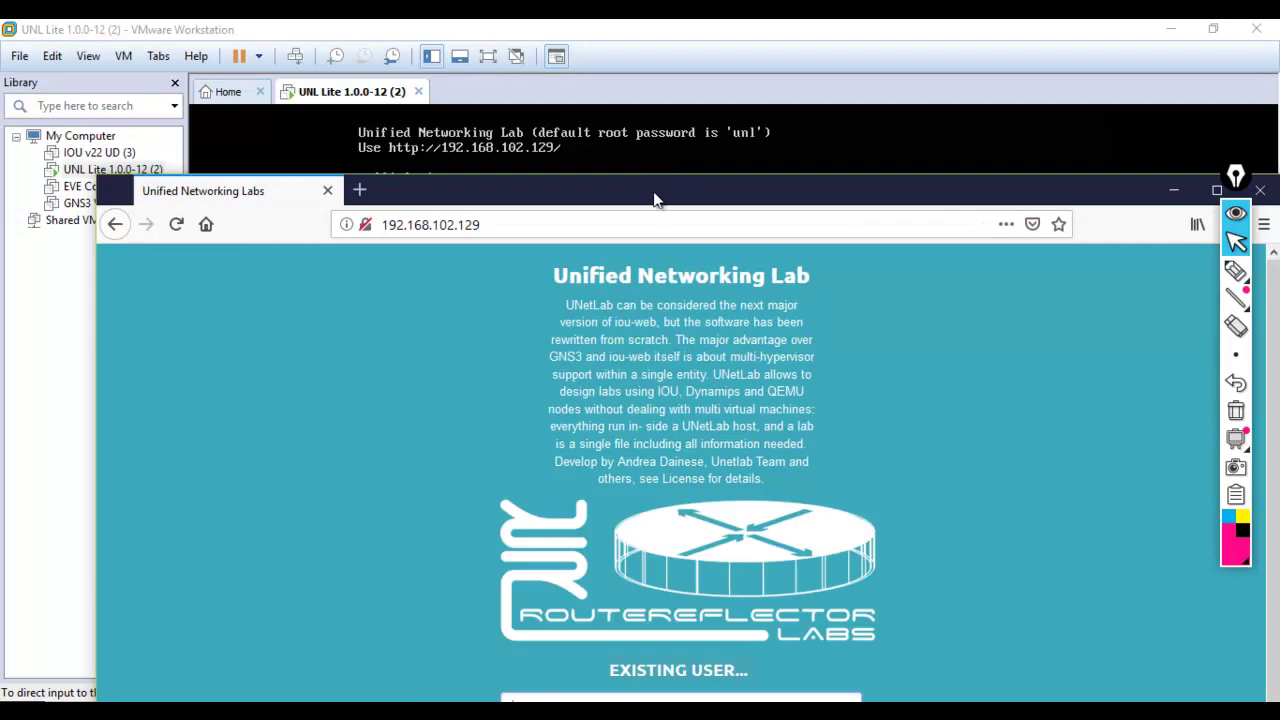
# - Maximize Firefox and sign in to UNetLab as admin with the default password
pyautogui.doubleClick(657, 190)
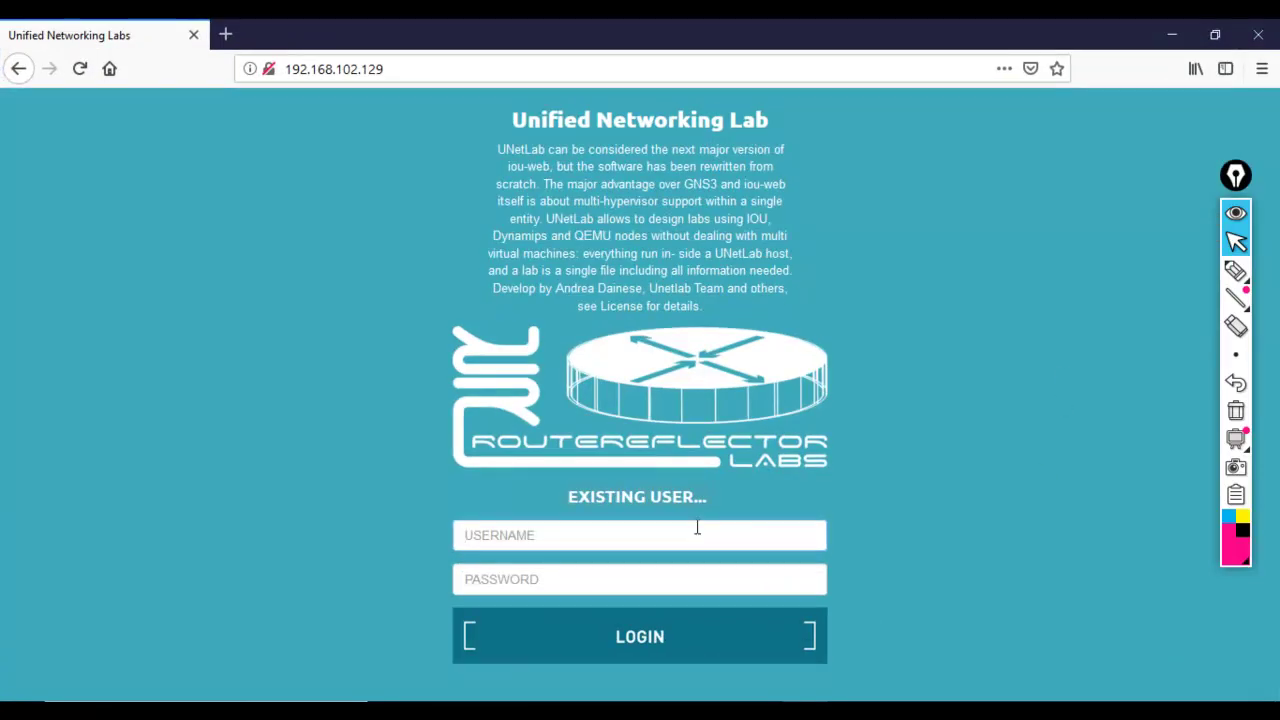
pyautogui.write('a')
pyautogui.press('BackSpace')
pyautogui.write('admin')
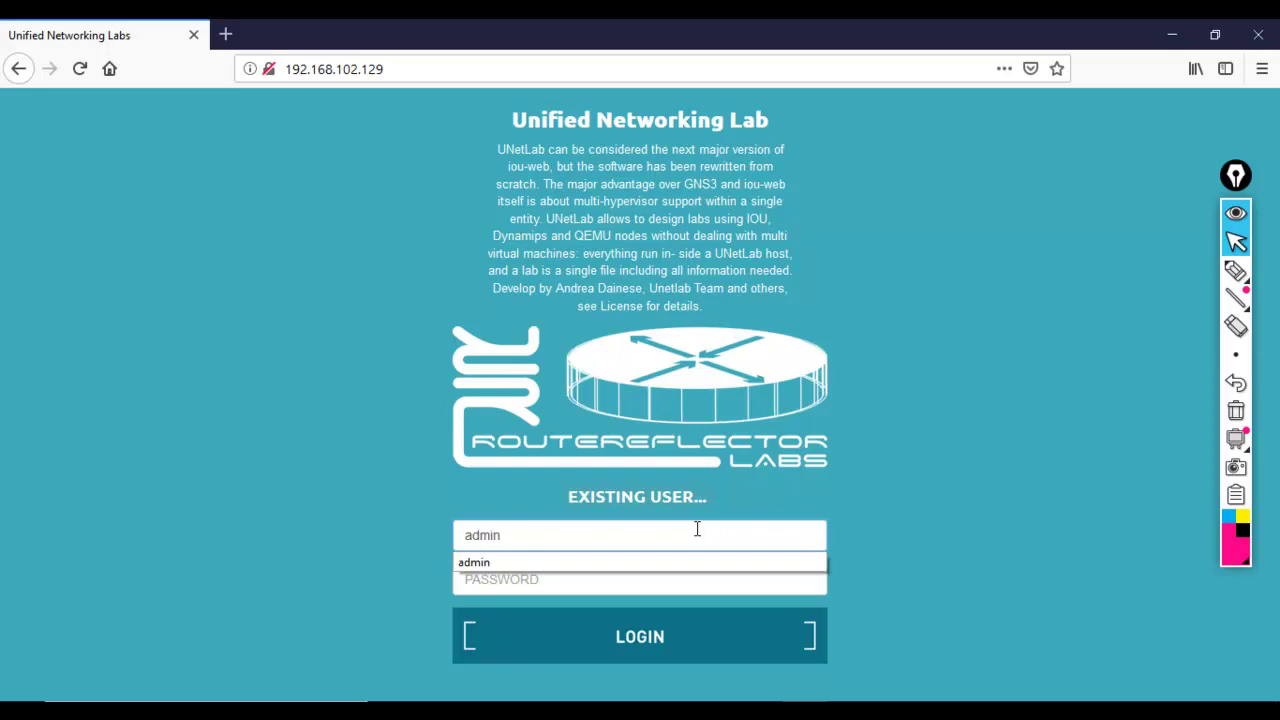
pyautogui.press('Tab')
pyautogui.write('unl')
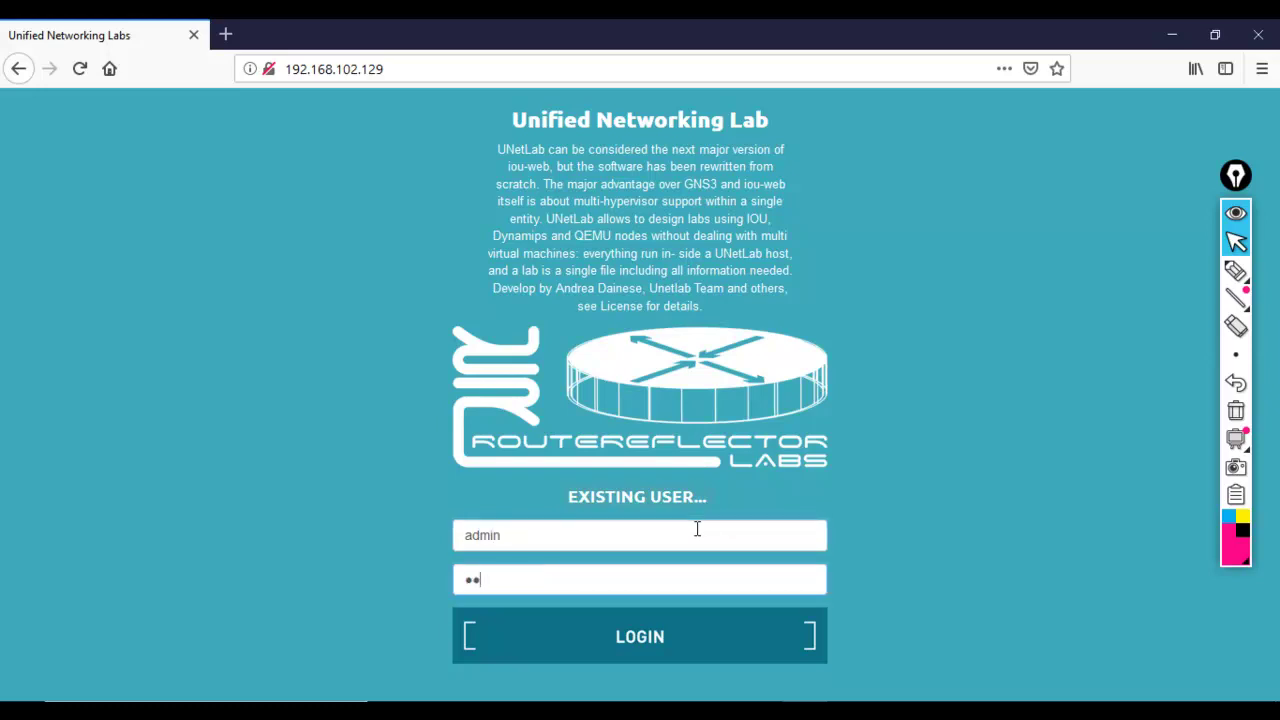
pyautogui.press('Return')
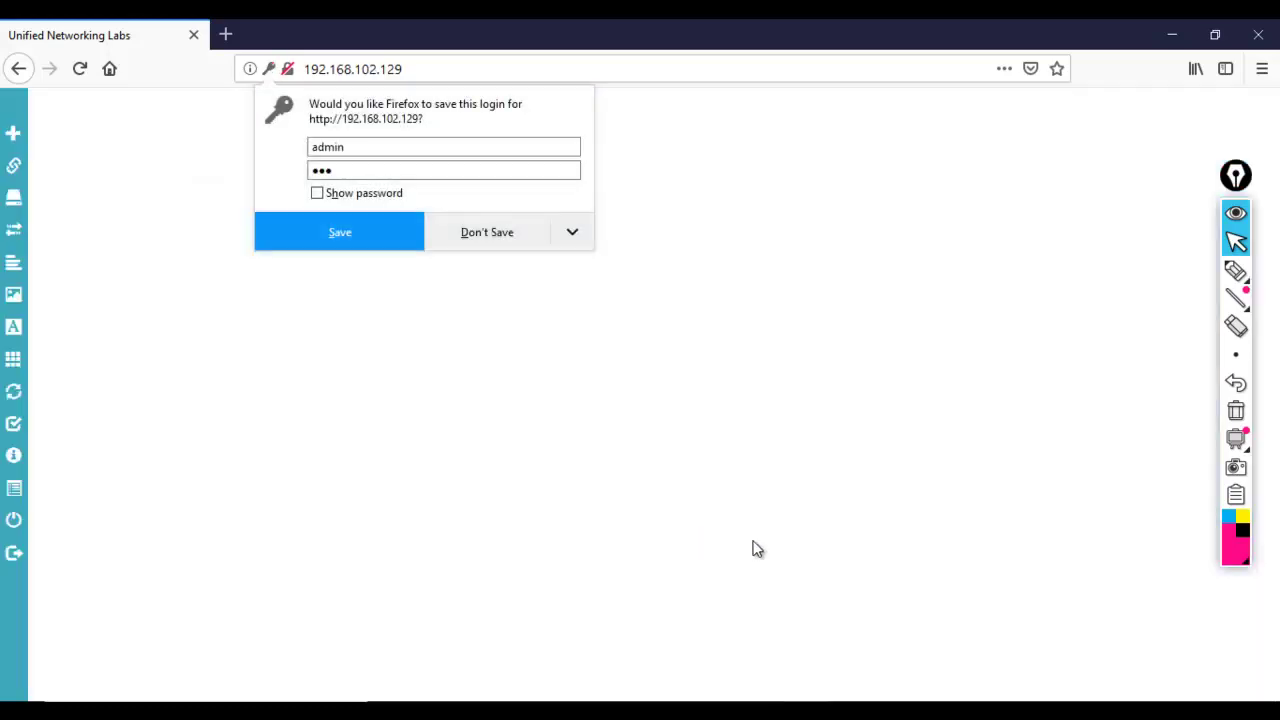
# - Dismiss Firefox's offer to save the login
pyautogui.click(571, 232)
pyautogui.click(775, 283)
pyautogui.click(775, 283)
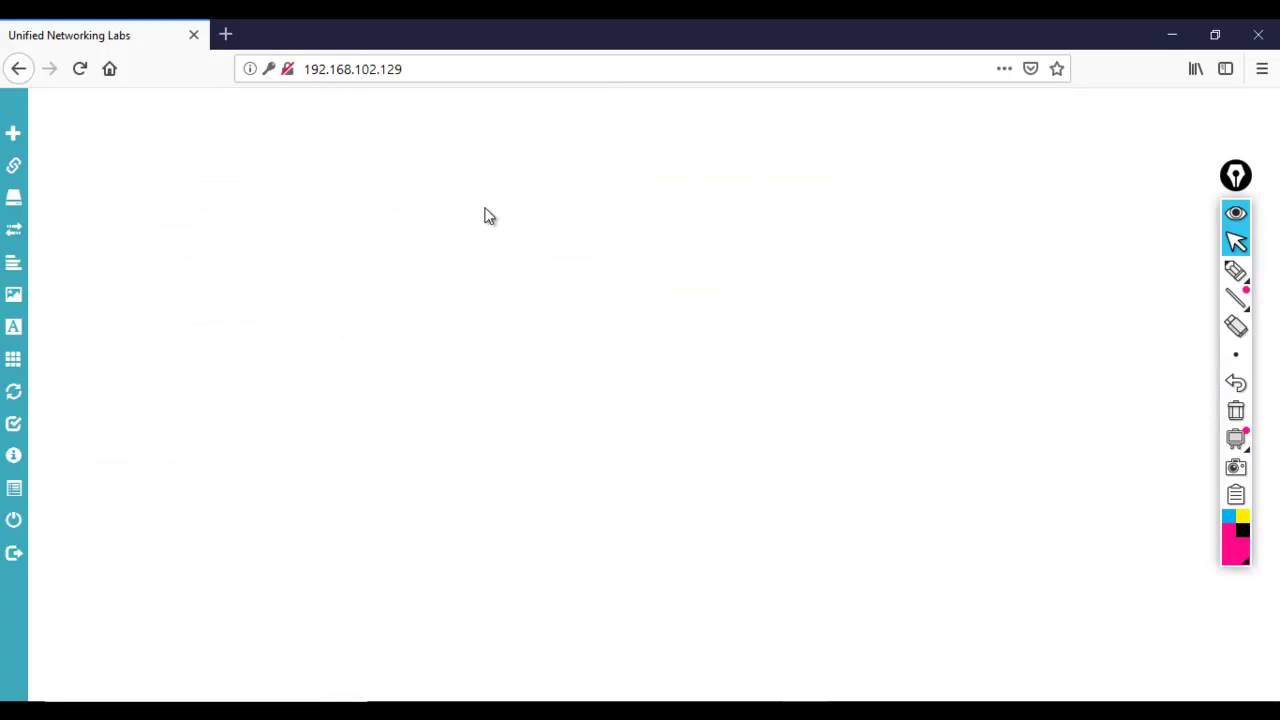